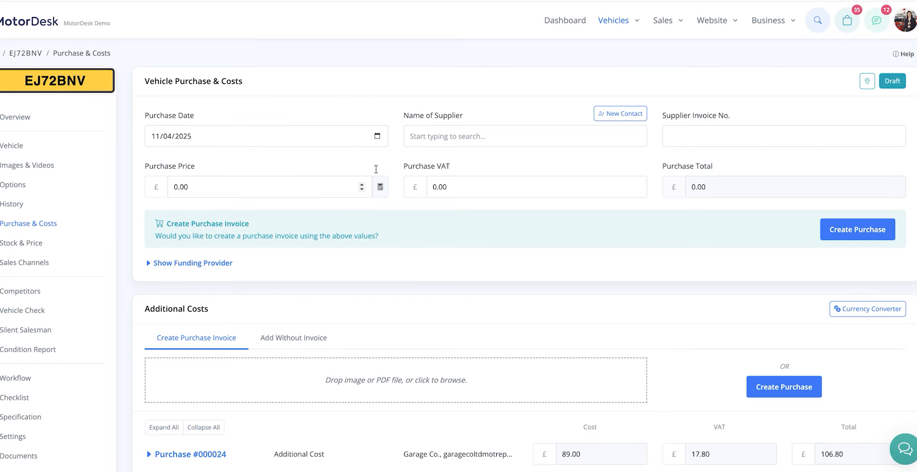
Step: Select MotorDesk Demo as the vehicle's supplier and enter the supplier invoice number
{"action": "left_click", "coordinate": [458, 131]}
{"action": "type", "text": "demo"}
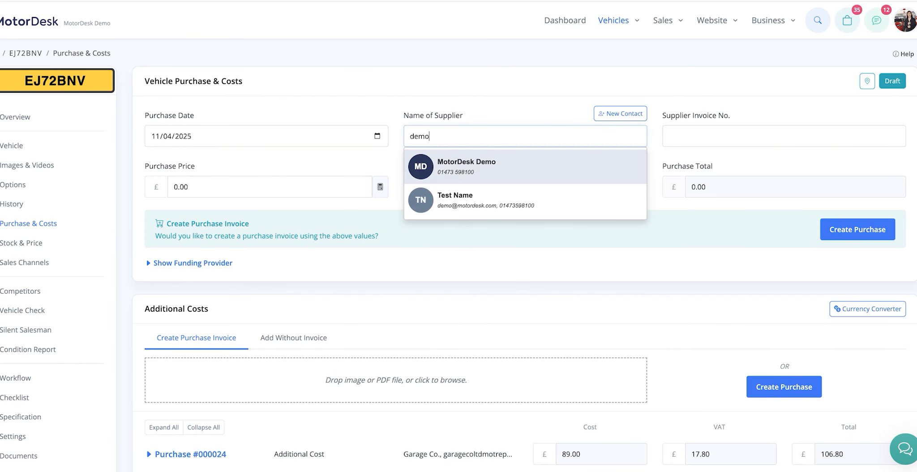
{"action": "left_click", "coordinate": [477, 167]}
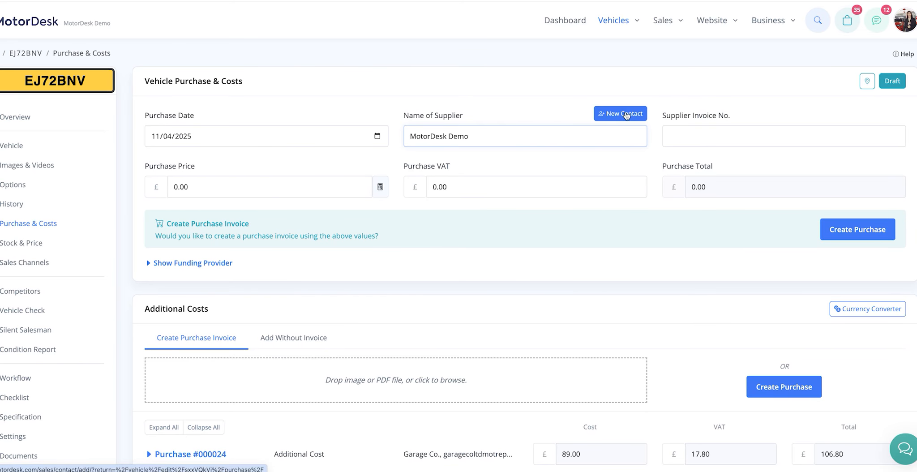
{"action": "left_click", "coordinate": [698, 134]}
{"action": "type", "text": "727348348"}
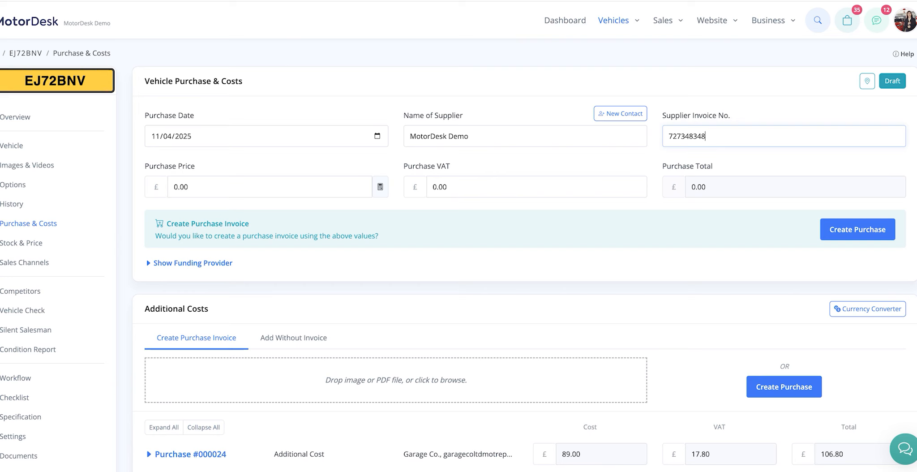
Step: Set the vehicle's purchase price to 15000 and deduct the VAT from that amount
{"action": "left_click", "coordinate": [309, 191]}
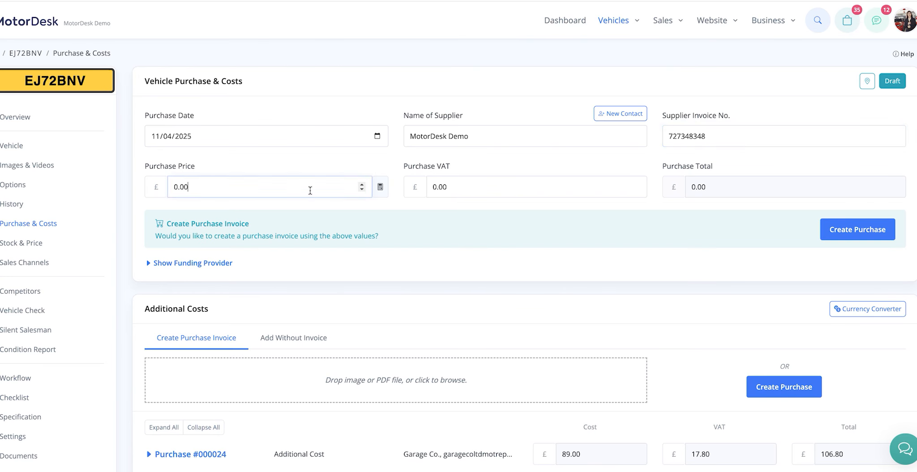
{"action": "key", "text": "ctrl+a"}
{"action": "type", "text": "15000"}
{"action": "left_click", "coordinate": [397, 191]}
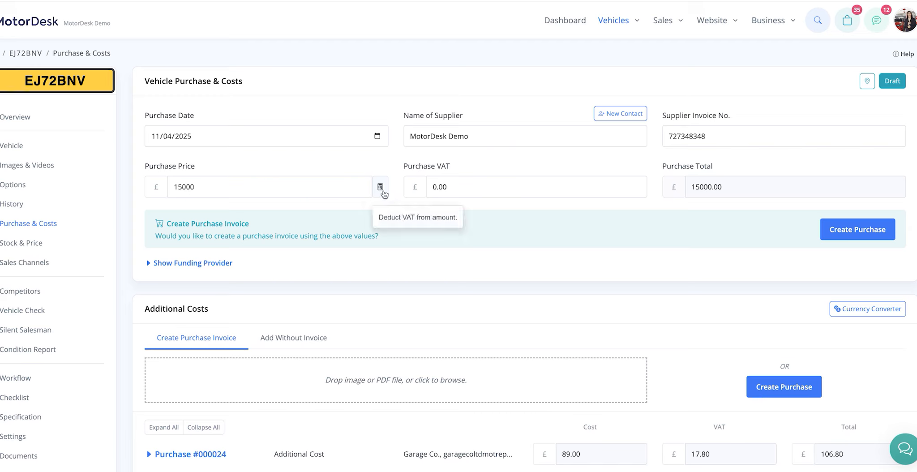
{"action": "left_click", "coordinate": [383, 192]}
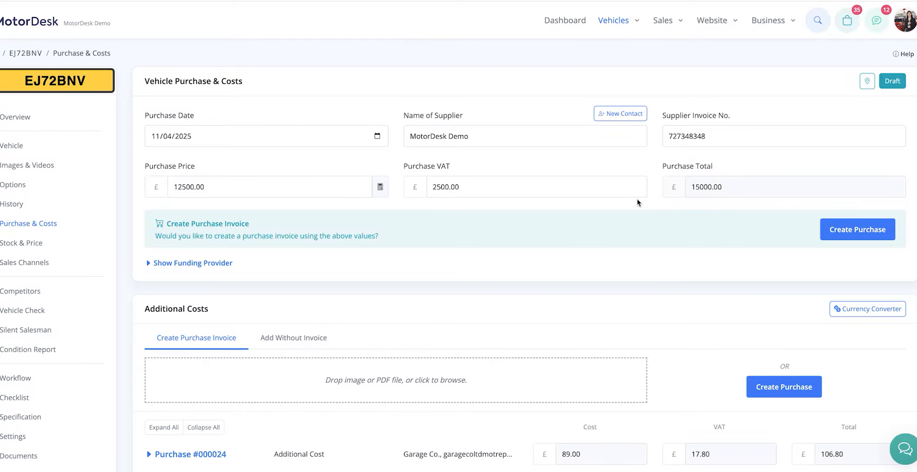
Step: Set the purchase VAT to 0 and the purchase price to 15000
{"action": "double_click", "coordinate": [458, 186]}
{"action": "type", "text": "0"}
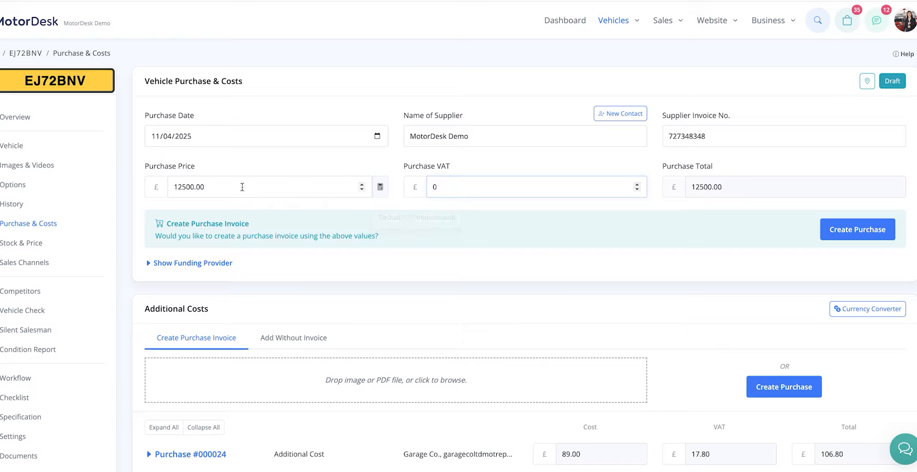
{"action": "left_click_drag", "start_coordinate": [242, 187], "coordinate": [143, 177]}
{"action": "type", "text": "15000"}
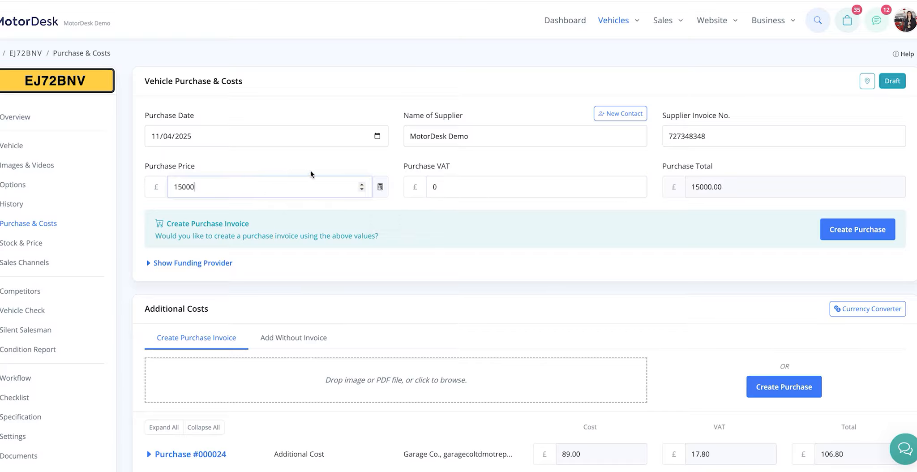
{"action": "left_click", "coordinate": [310, 172]}
Step: Create the vehicle's purchase invoice and mark it as paid by Bank Transfer with the payment date 15/04/2025
{"action": "left_click", "coordinate": [848, 231]}
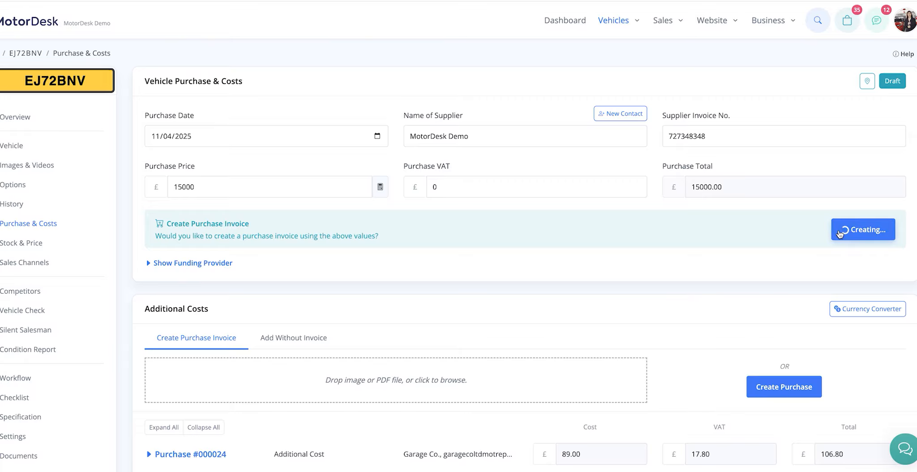
{"action": "left_click", "coordinate": [863, 237]}
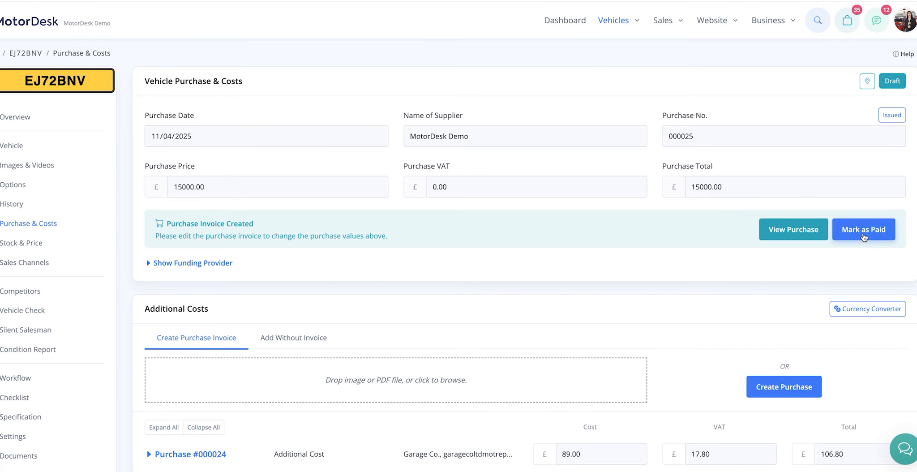
{"action": "left_click", "coordinate": [863, 229]}
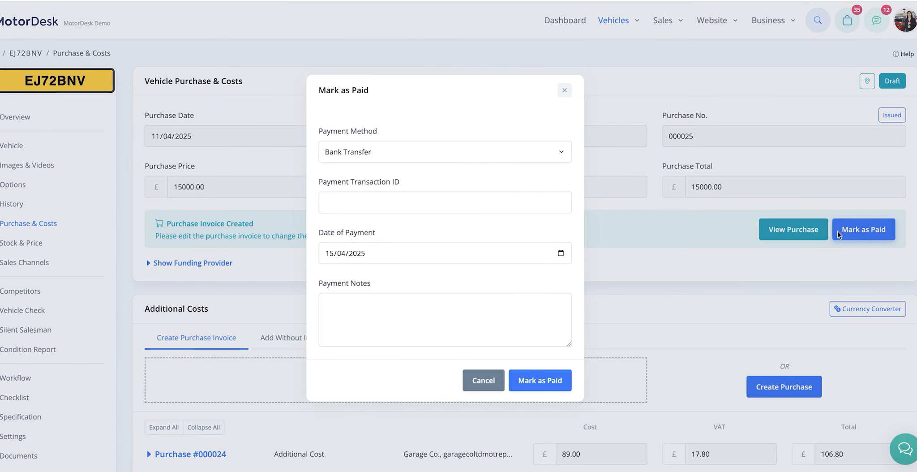
{"action": "left_click", "coordinate": [539, 389]}
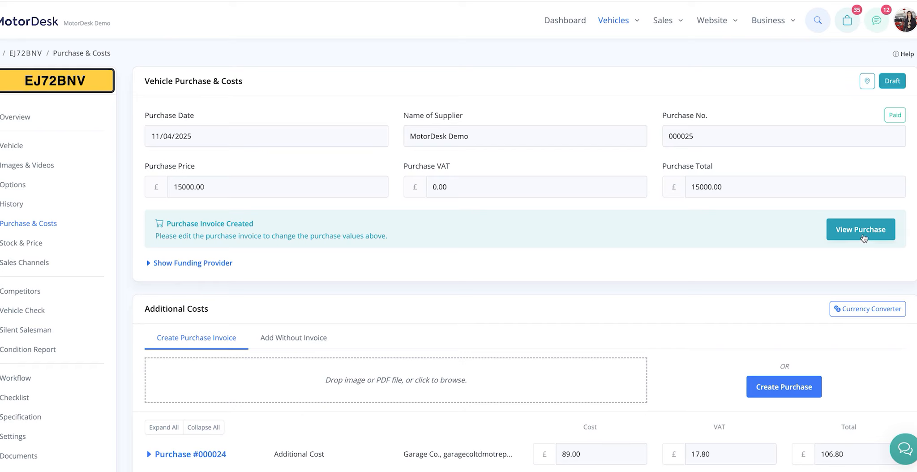
Step: Examine the two ways of adding additional costs and the details of the existing Garage Co. purchase
{"action": "scroll", "coordinate": [255, 237], "scroll_direction": "down", "scroll_amount": 4}
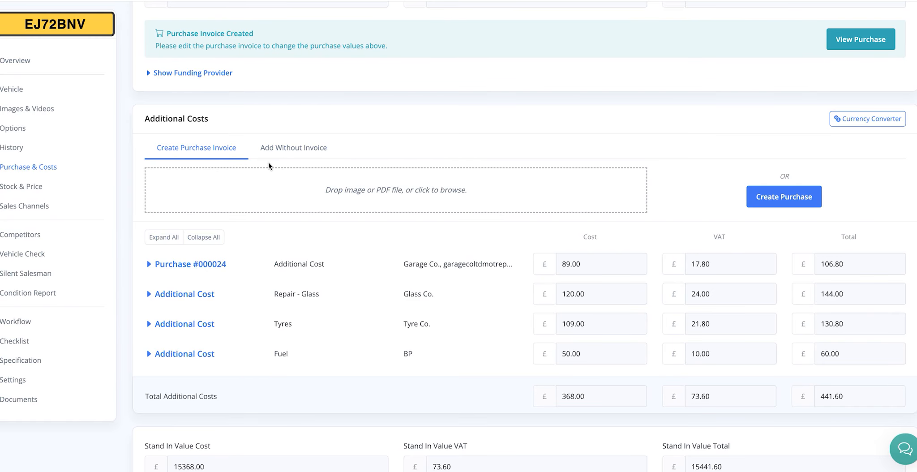
{"action": "left_click", "coordinate": [274, 149]}
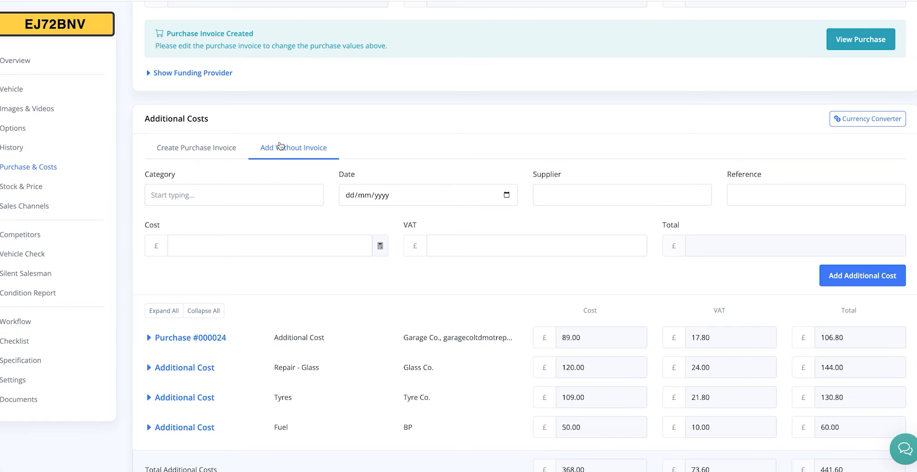
{"action": "left_click", "coordinate": [205, 147]}
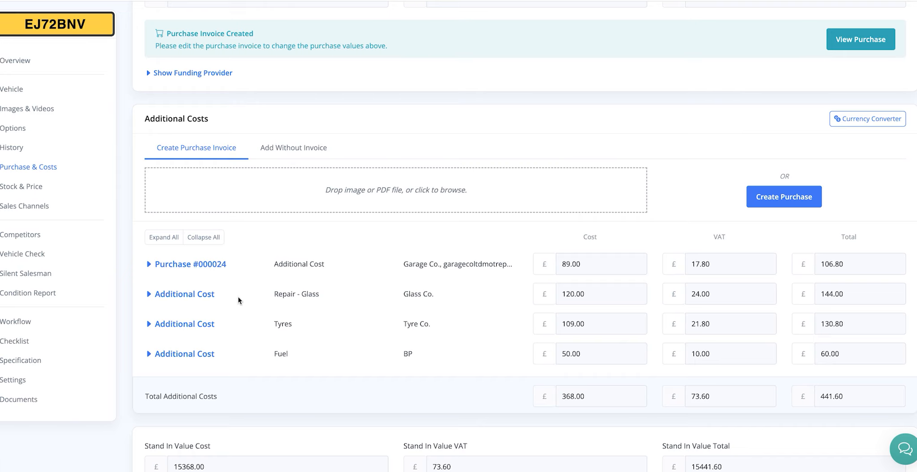
{"action": "left_click", "coordinate": [152, 267]}
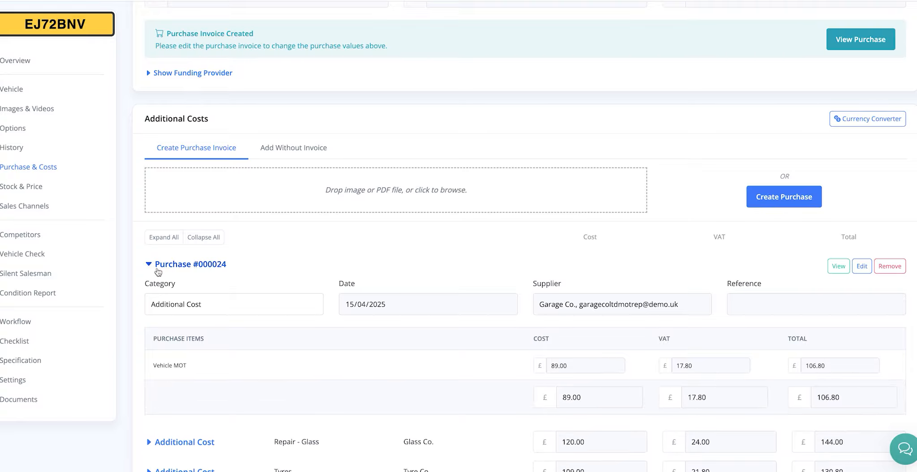
{"action": "scroll", "coordinate": [443, 256], "scroll_direction": "down", "scroll_amount": 1}
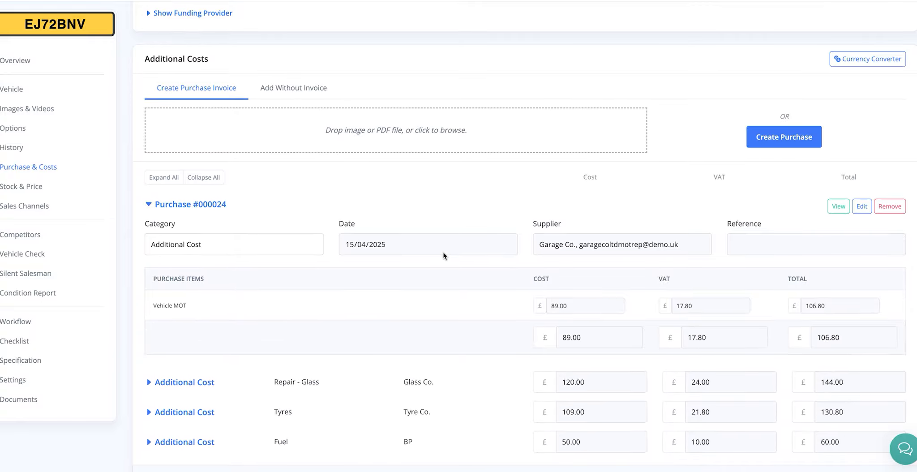
{"action": "left_click", "coordinate": [150, 204]}
{"action": "scroll", "coordinate": [296, 185], "scroll_direction": "up", "scroll_amount": 1}
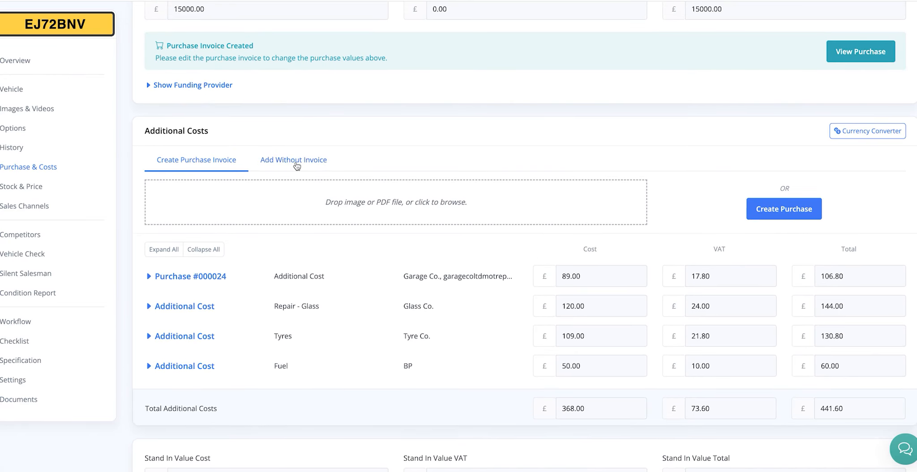
Step: Add an additional cost without invoice in the category advertising costs, dated 14/04/2025, with a cost of 20
{"action": "left_click", "coordinate": [293, 162]}
{"action": "left_click", "coordinate": [215, 206]}
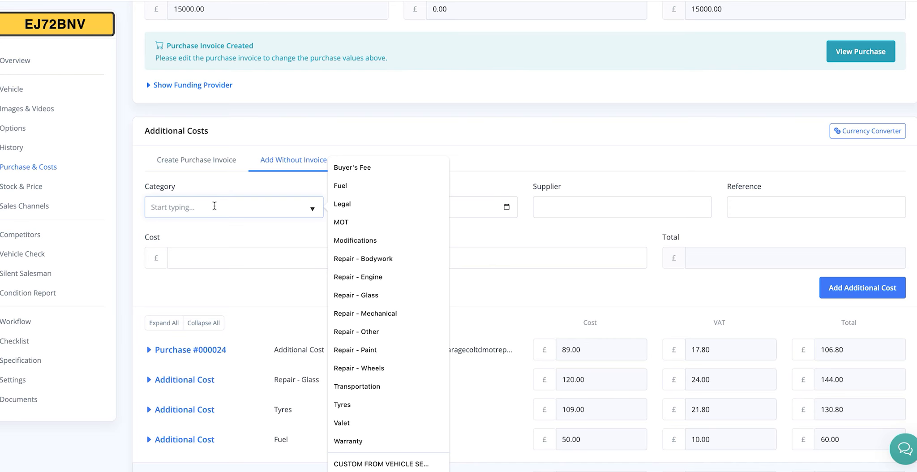
{"action": "type", "text": "adve"}
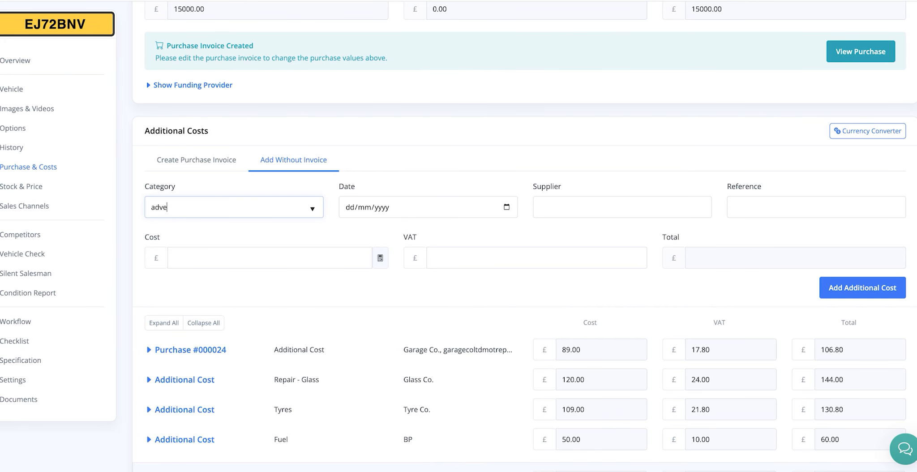
{"action": "type", "text": "rtising costs"}
{"action": "left_click", "coordinate": [506, 207]}
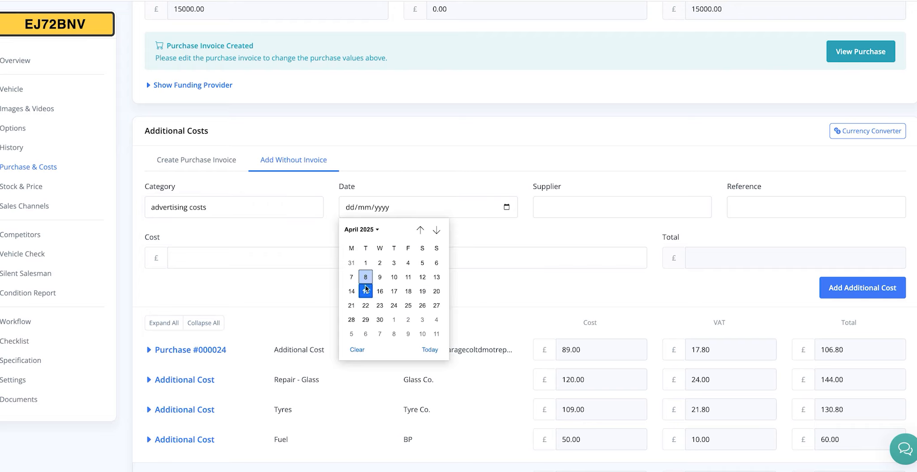
{"action": "left_click", "coordinate": [351, 291]}
{"action": "left_click", "coordinate": [289, 263]}
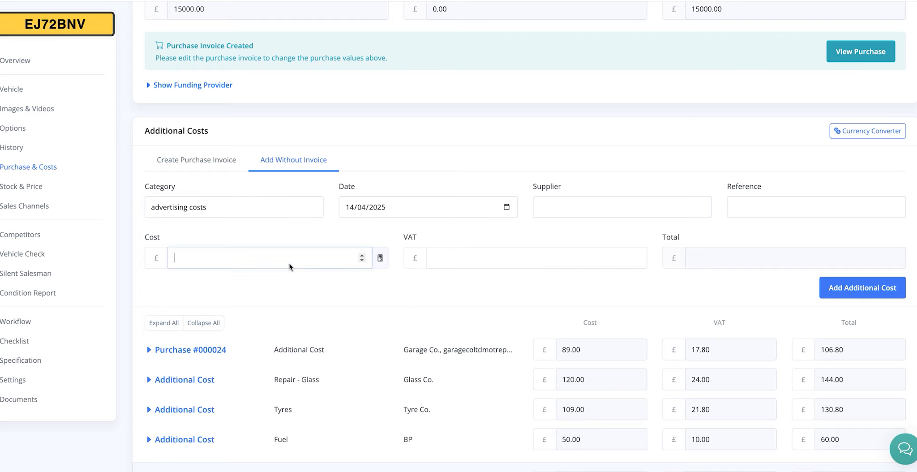
{"action": "type", "text": "20"}
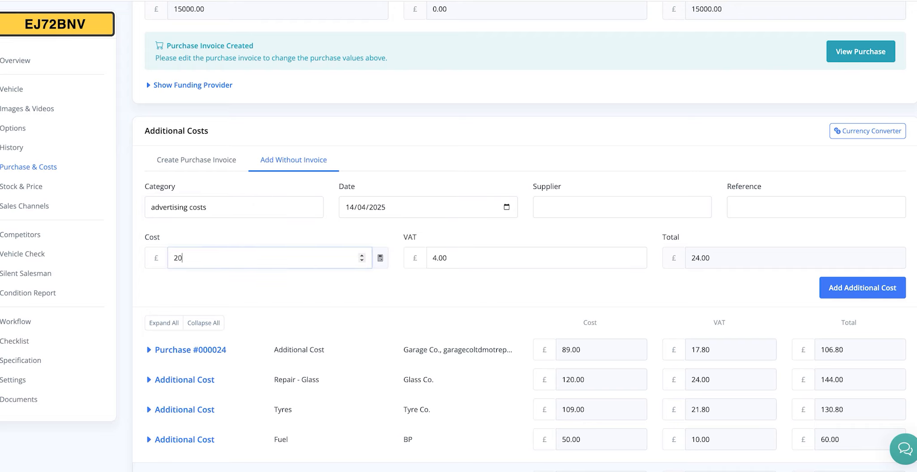
{"action": "left_click", "coordinate": [862, 287]}
Step: Upload an invoice file for a linked additional cost and treat its supplier, MotorDesk Demo, as one-off
{"action": "scroll", "coordinate": [401, 381], "scroll_direction": "up", "scroll_amount": 3}
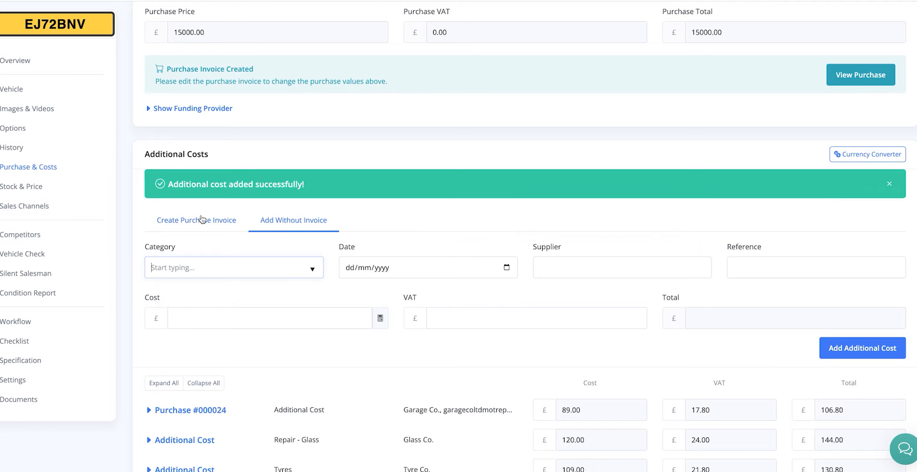
{"action": "left_click", "coordinate": [211, 220]}
{"action": "left_click_drag", "start_coordinate": [79, 207], "coordinate": [272, 250]}
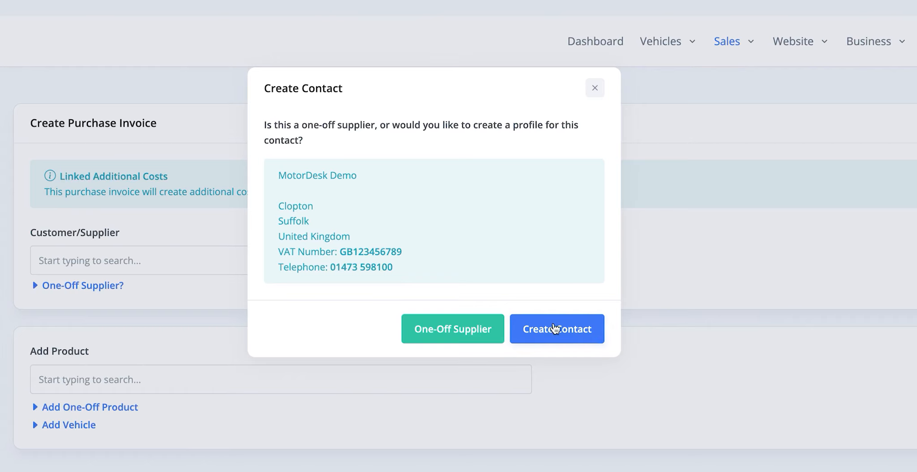
{"action": "left_click", "coordinate": [453, 329]}
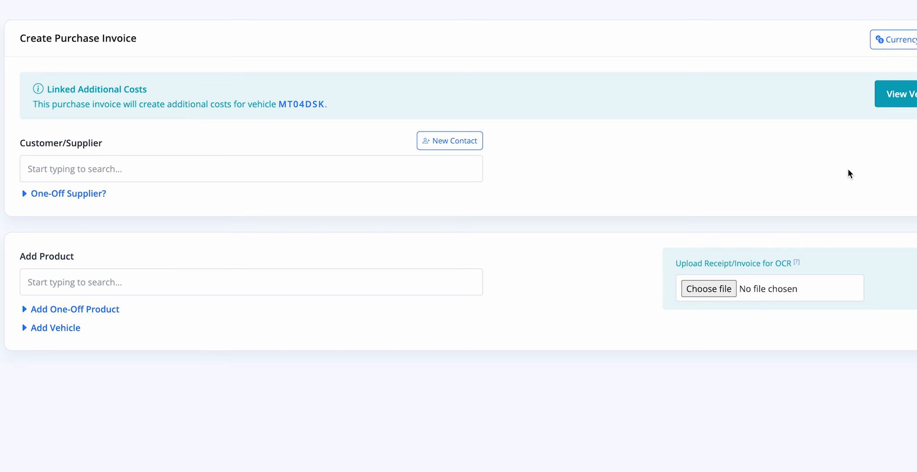
Step: Find the purchase invoice's supplier by searching for demo, and open the product search
{"action": "left_click", "coordinate": [273, 163]}
{"action": "type", "text": "demo"}
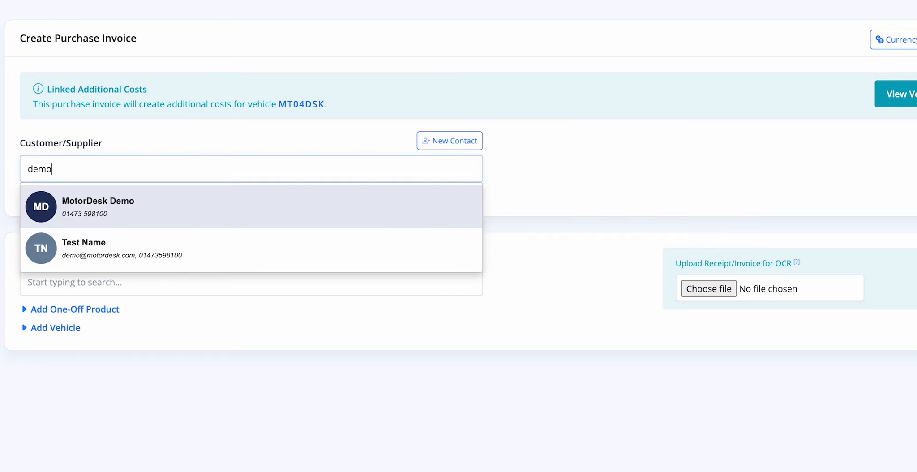
{"action": "key", "text": "Return"}
{"action": "left_click", "coordinate": [143, 276]}
{"action": "left_click", "coordinate": [142, 282]}
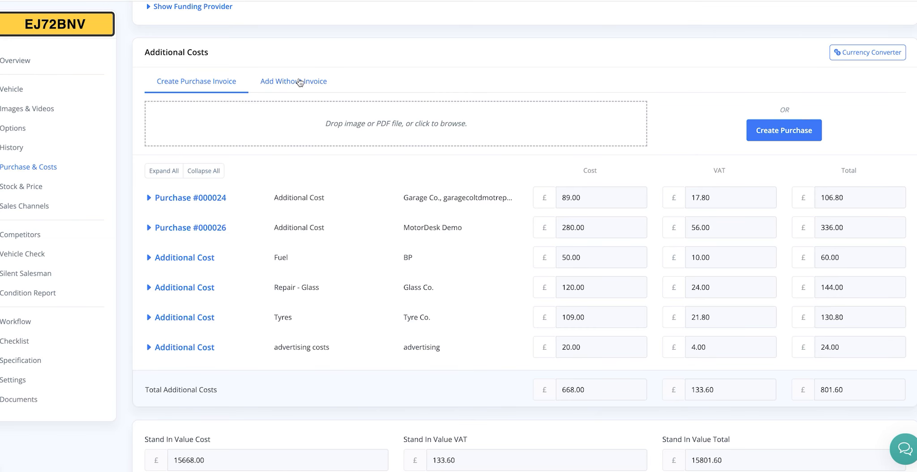
Step: Try the custom category anything for an additional cost without invoice, then clear it
{"action": "left_click", "coordinate": [299, 82]}
{"action": "left_click", "coordinate": [254, 194]}
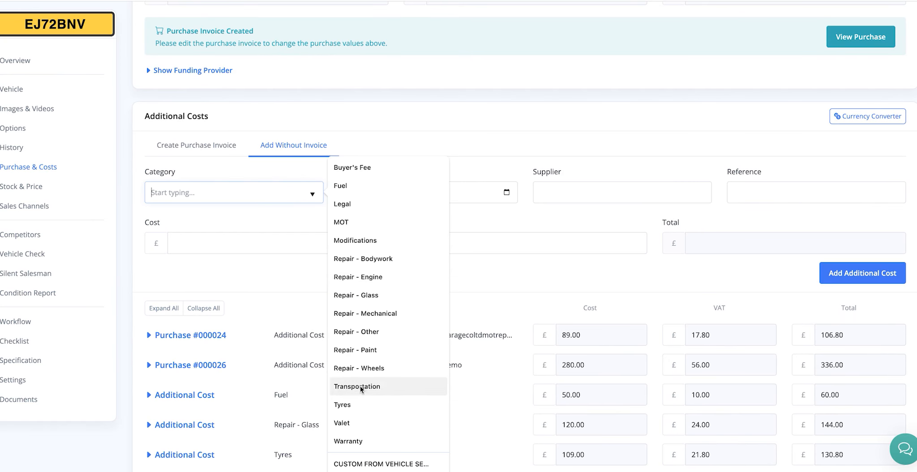
{"action": "type", "text": "anything"}
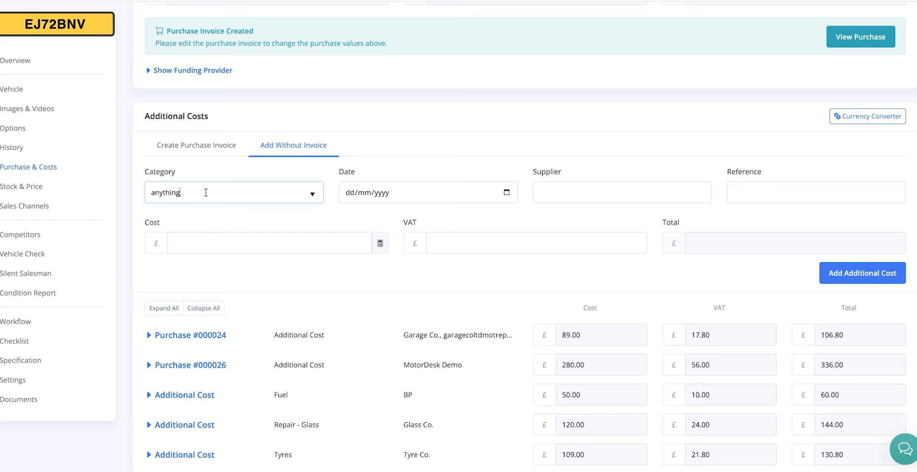
{"action": "left_click_drag", "start_coordinate": [206, 193], "coordinate": [38, 187]}
{"action": "key", "text": "BackSpace"}
{"action": "left_click", "coordinate": [404, 153]}
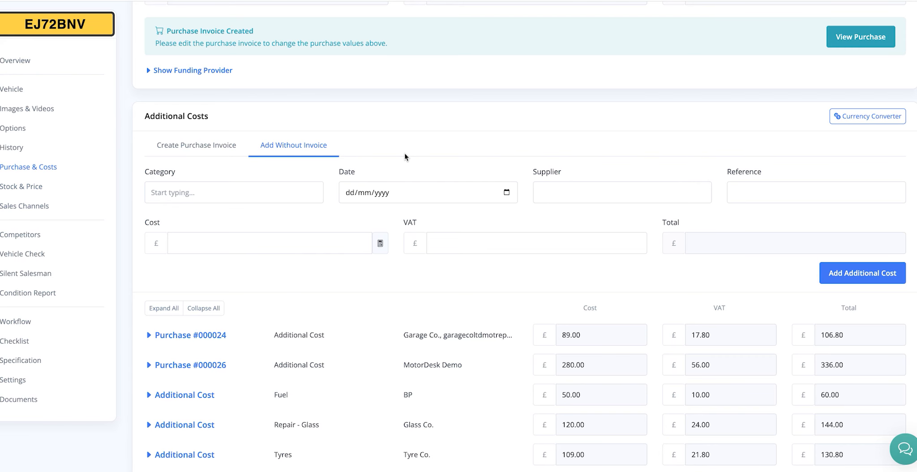
{"action": "scroll", "coordinate": [719, 63], "scroll_direction": "up", "scroll_amount": 4}
{"action": "mouse_move", "coordinate": [622, 23]}
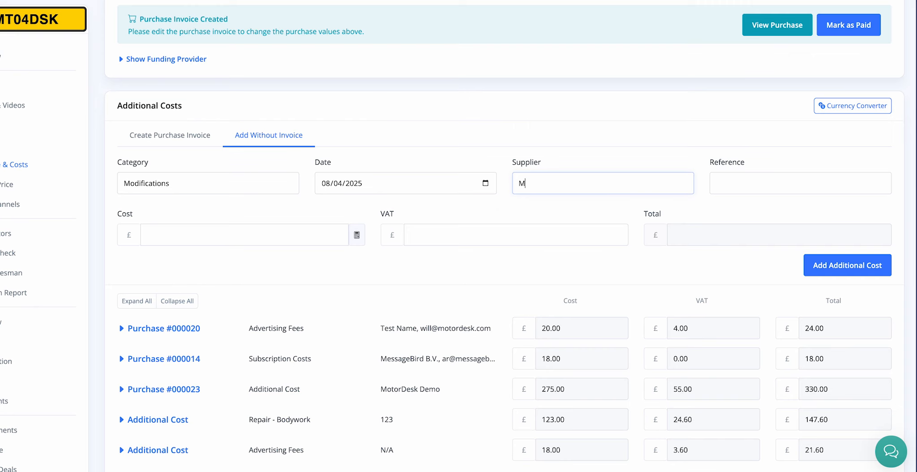
Step: Enter Mod co as the supplier and 230 as the cost of the Modifications additional cost
{"action": "type", "text": "od co"}
{"action": "left_click", "coordinate": [277, 240]}
{"action": "type", "text": "230"}
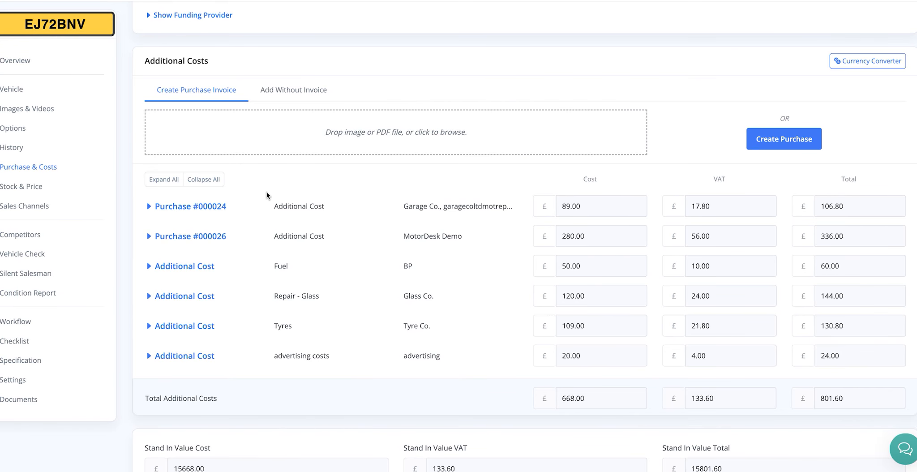
Step: Examine the details of the Fuel additional cost and of the Garage Co. purchase
{"action": "left_click", "coordinate": [187, 267]}
{"action": "left_click", "coordinate": [188, 267]}
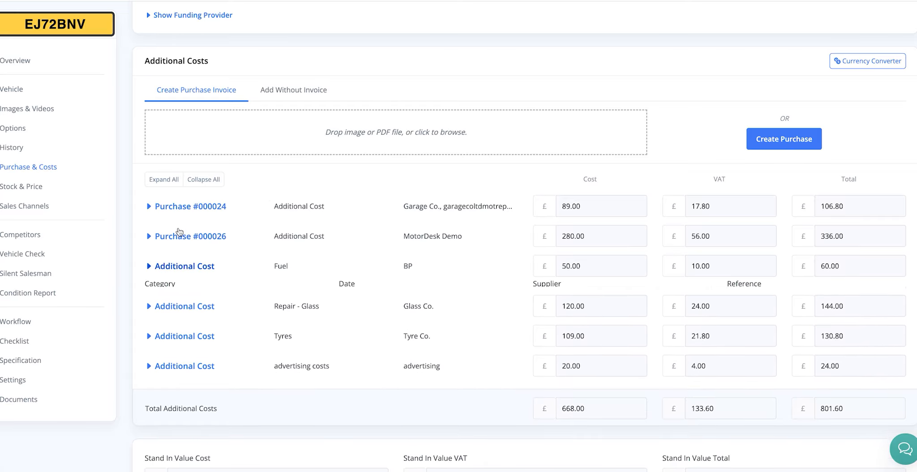
{"action": "left_click", "coordinate": [178, 208]}
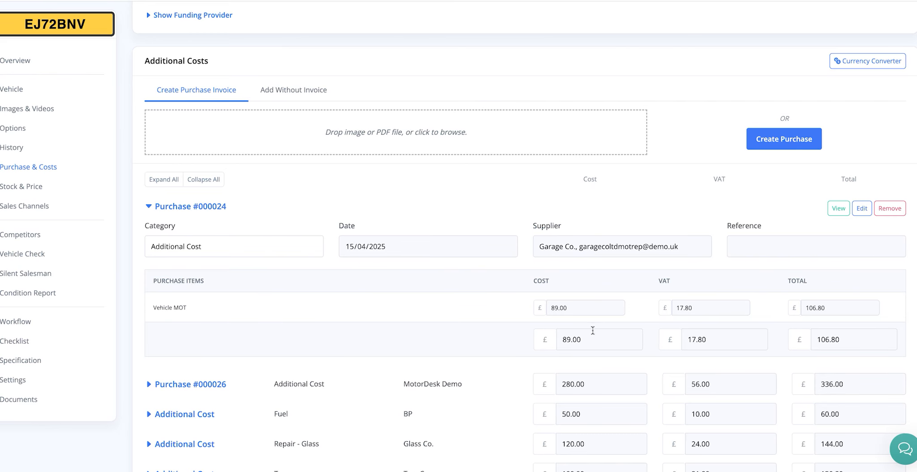
Step: Collapse the Garage Co. purchase's details and read the VAT Margin Scheme for Used Cars guide
{"action": "left_click", "coordinate": [206, 208]}
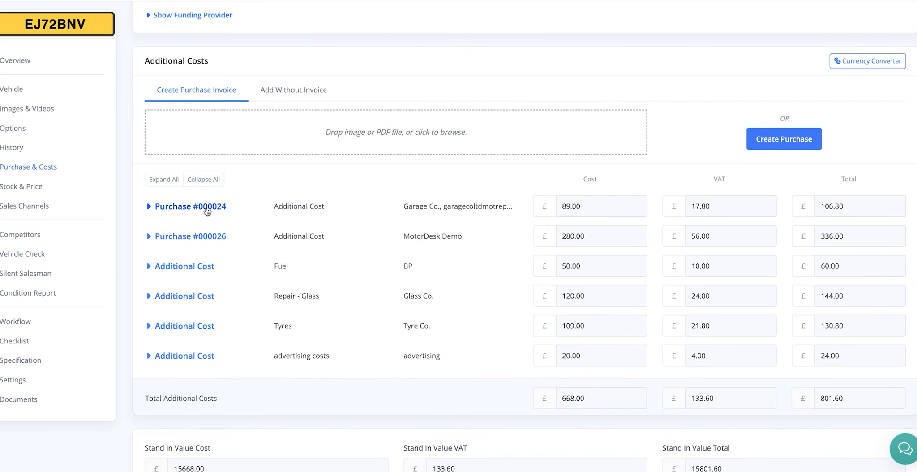
{"action": "scroll", "coordinate": [207, 211], "scroll_direction": "up", "scroll_amount": 5}
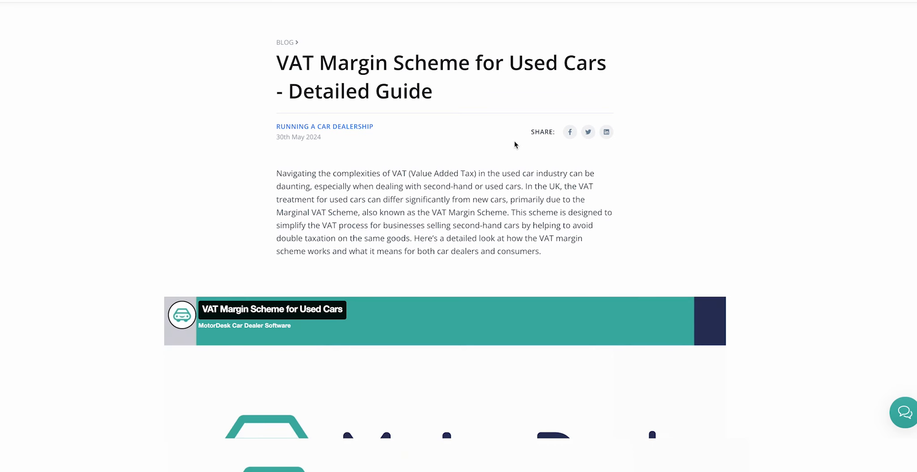
{"action": "scroll", "coordinate": [530, 183], "scroll_direction": "down", "scroll_amount": 7}
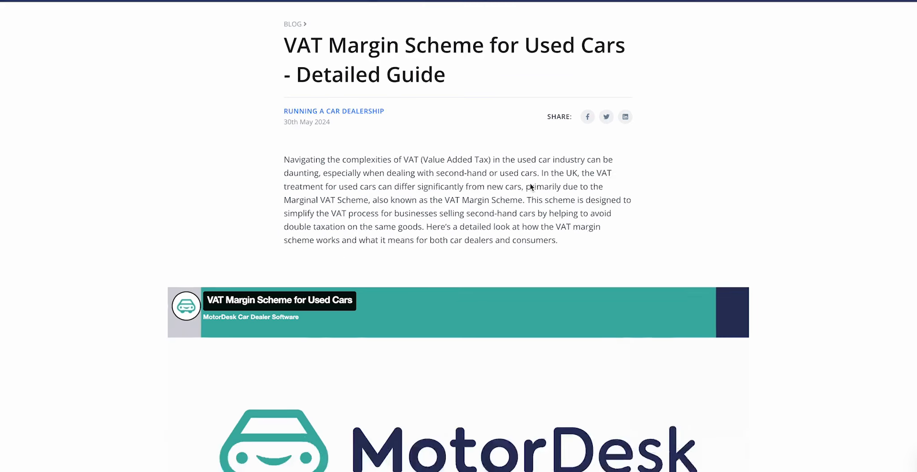
{"action": "scroll", "coordinate": [530, 184], "scroll_direction": "down", "scroll_amount": 7}
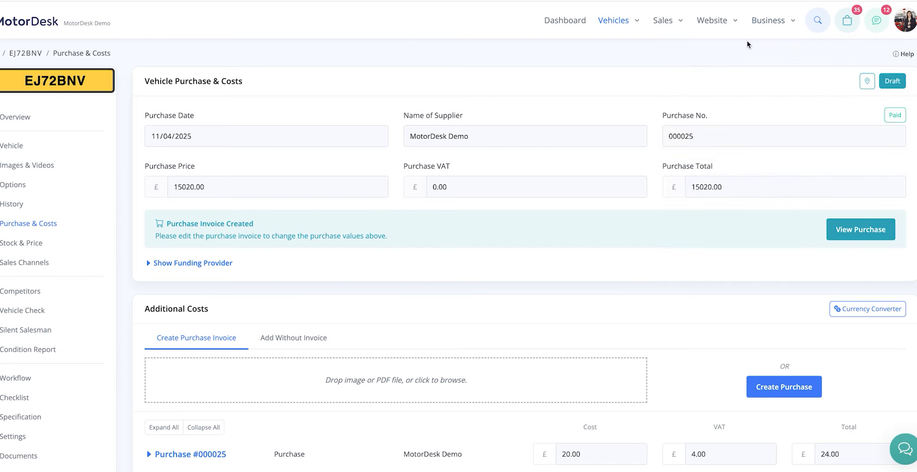
Step: Open the business's Payments & Invoicing settings and expand the Marginal VAT Handling options
{"action": "left_click", "coordinate": [768, 18]}
{"action": "left_click", "coordinate": [874, 92]}
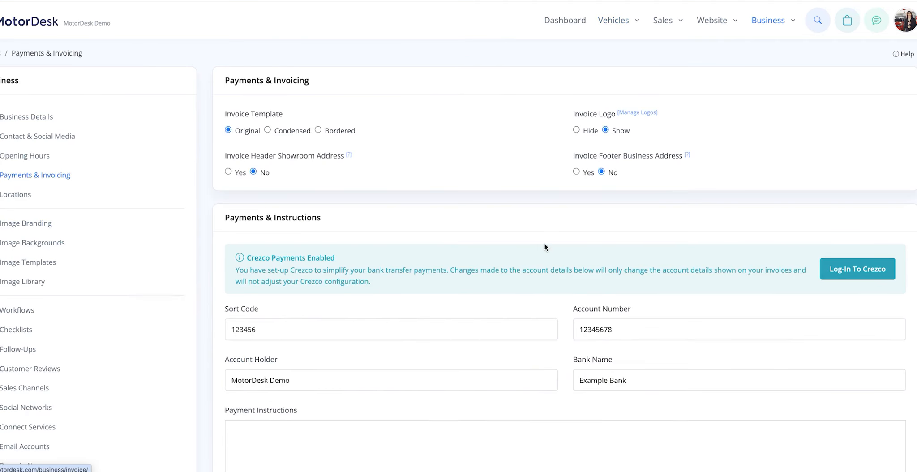
{"action": "scroll", "coordinate": [519, 290], "scroll_direction": "down", "scroll_amount": 13}
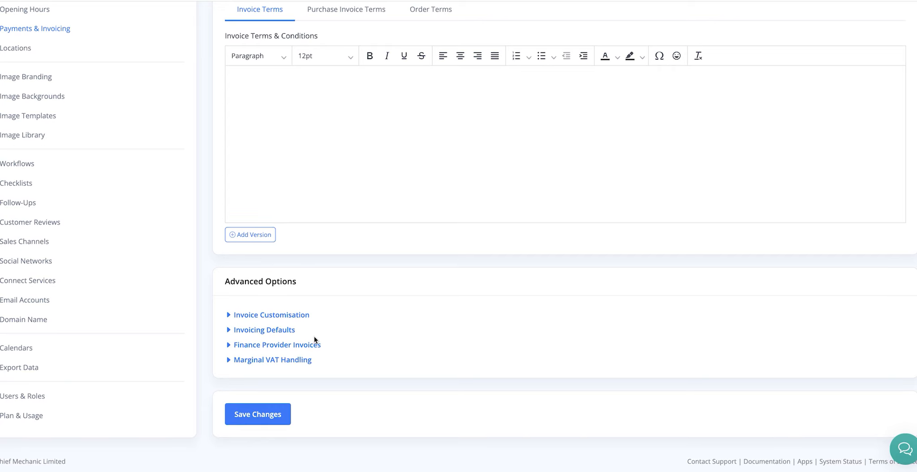
{"action": "left_click", "coordinate": [295, 360]}
{"action": "scroll", "coordinate": [603, 348], "scroll_direction": "down", "scroll_amount": 3}
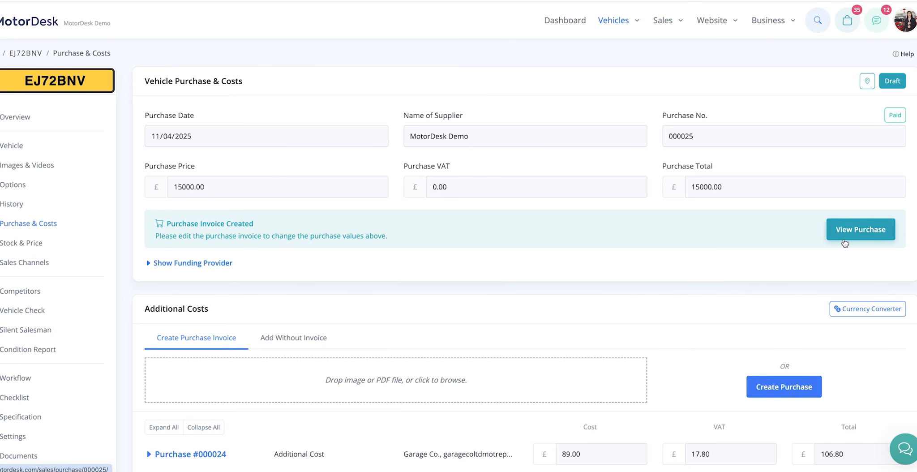
Step: Open the vehicle's purchase invoice from its Purchase & Costs page for editing
{"action": "left_click", "coordinate": [843, 242]}
{"action": "scroll", "coordinate": [291, 233], "scroll_direction": "down", "scroll_amount": 8}
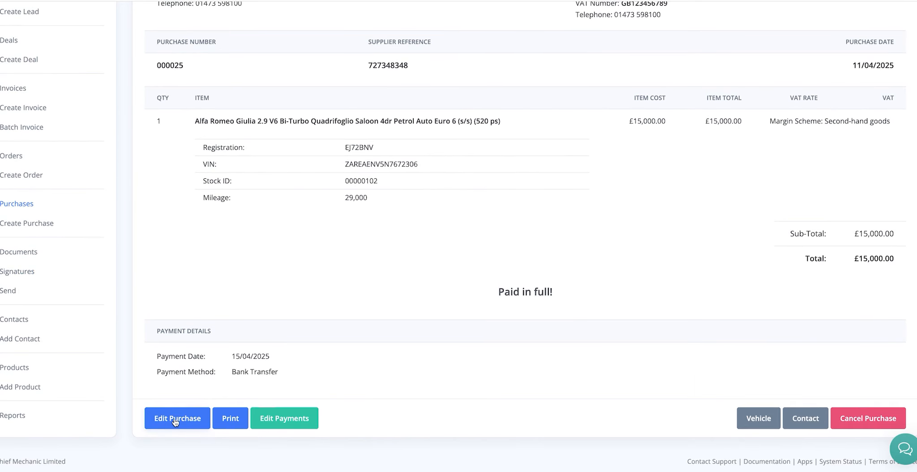
{"action": "left_click", "coordinate": [175, 419]}
{"action": "scroll", "coordinate": [228, 202], "scroll_direction": "down", "scroll_amount": 3}
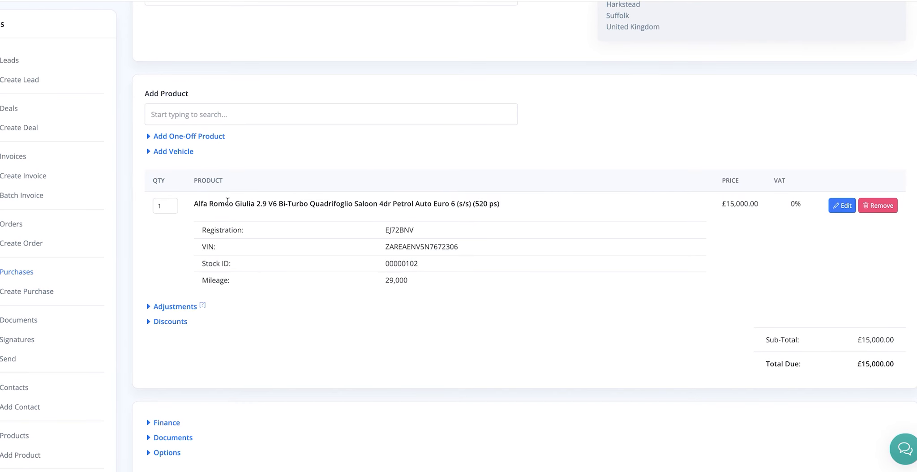
Step: Add a one-off product named auction buyers fee to the purchase invoice, priced at £20 with No VAT and added to the margin
{"action": "left_click", "coordinate": [202, 136]}
{"action": "left_click", "coordinate": [204, 180]}
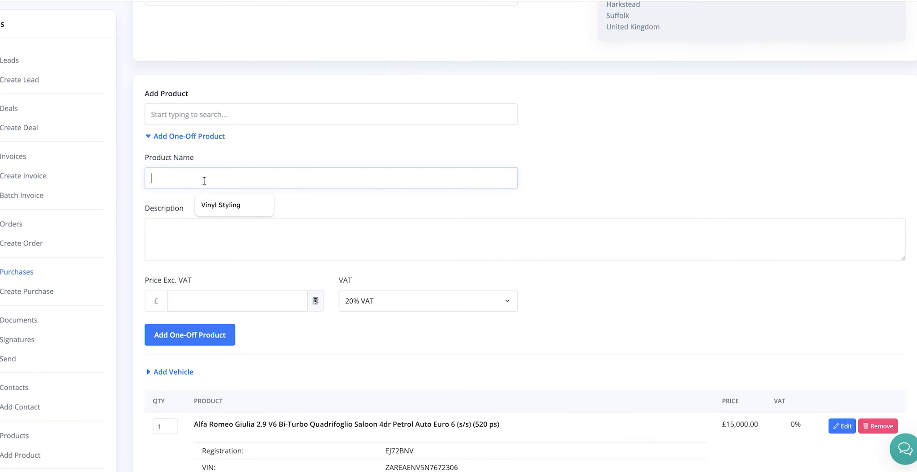
{"action": "type", "text": "auction buyers fee"}
{"action": "left_click", "coordinate": [237, 301]}
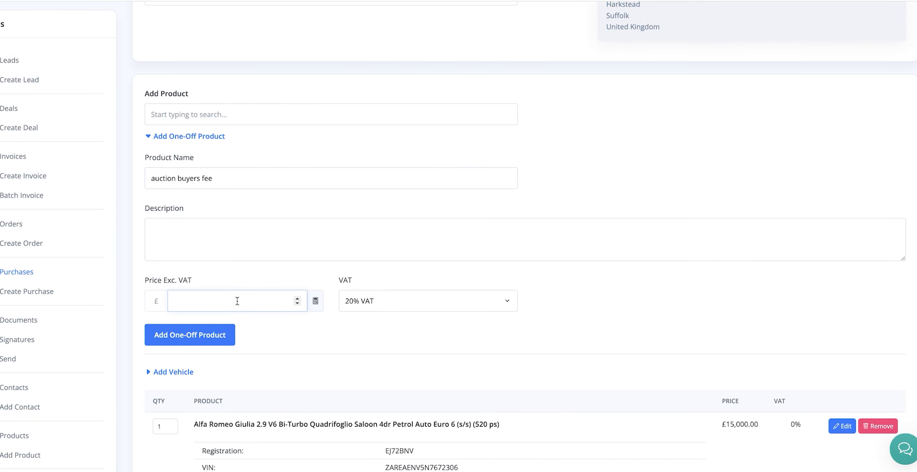
{"action": "type", "text": "20"}
{"action": "left_click", "coordinate": [471, 301]}
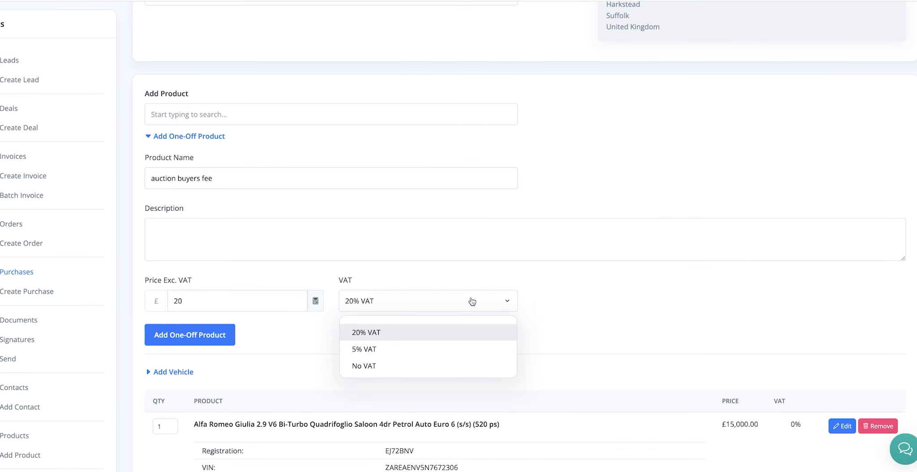
{"action": "left_click", "coordinate": [416, 366]}
{"action": "left_click", "coordinate": [545, 297]}
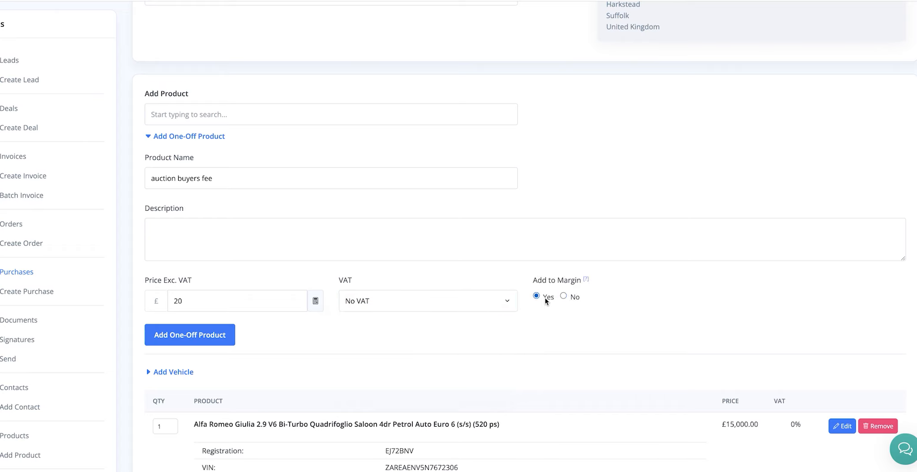
{"action": "left_click", "coordinate": [214, 340]}
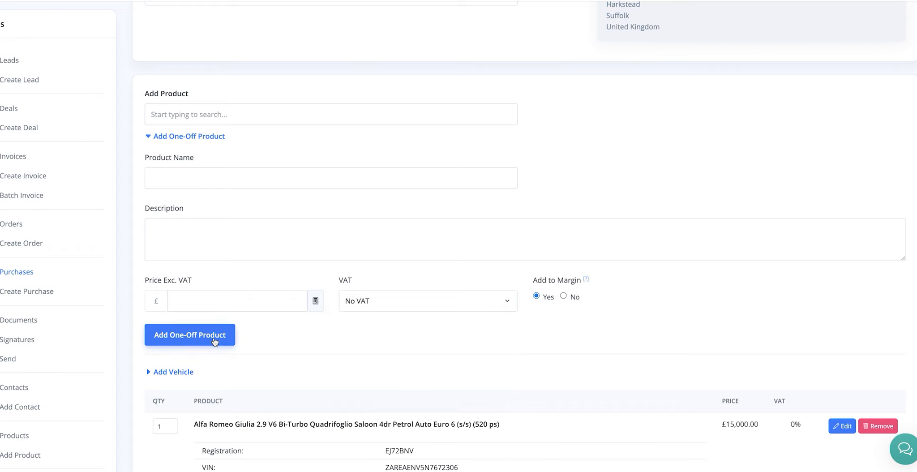
Step: Add a one-off product named Other Product at £20 with 20% VAT, and save the purchase invoice's changes
{"action": "scroll", "coordinate": [323, 284], "scroll_direction": "down", "scroll_amount": 2}
{"action": "scroll", "coordinate": [269, 223], "scroll_direction": "up", "scroll_amount": 1}
{"action": "left_click", "coordinate": [236, 157]}
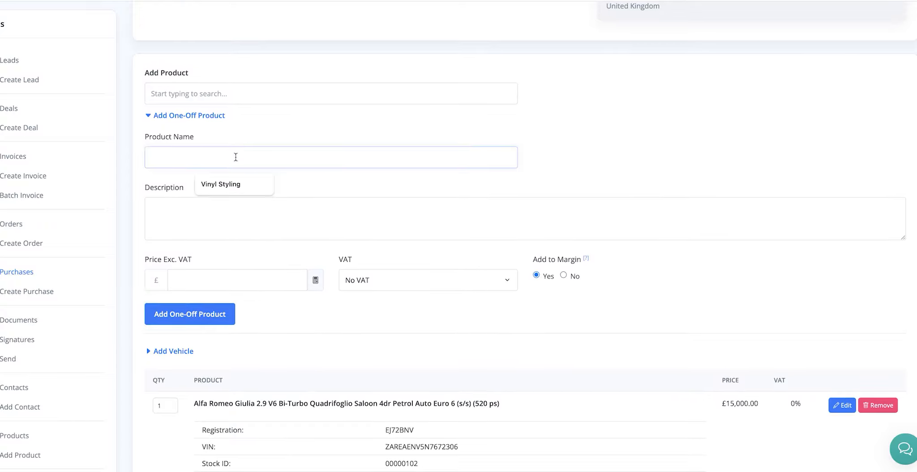
{"action": "type", "text": "Other Product"}
{"action": "left_click", "coordinate": [240, 280]}
{"action": "type", "text": "20"}
{"action": "left_click", "coordinate": [382, 282]}
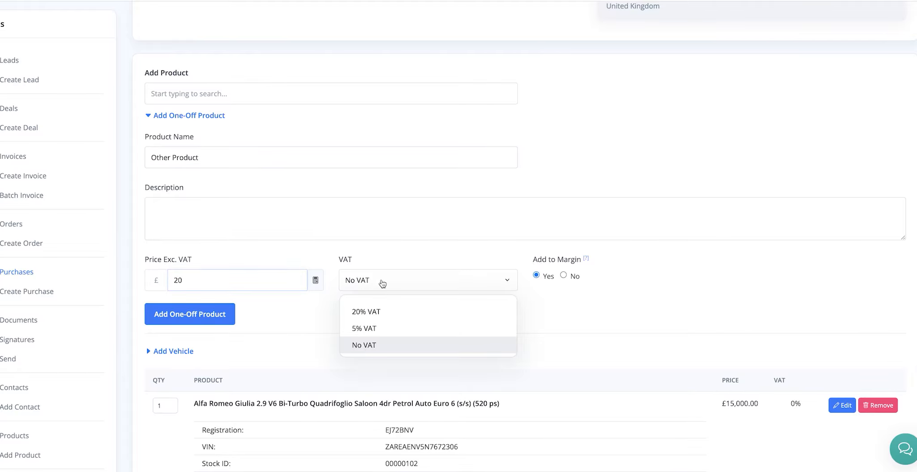
{"action": "left_click", "coordinate": [381, 312]}
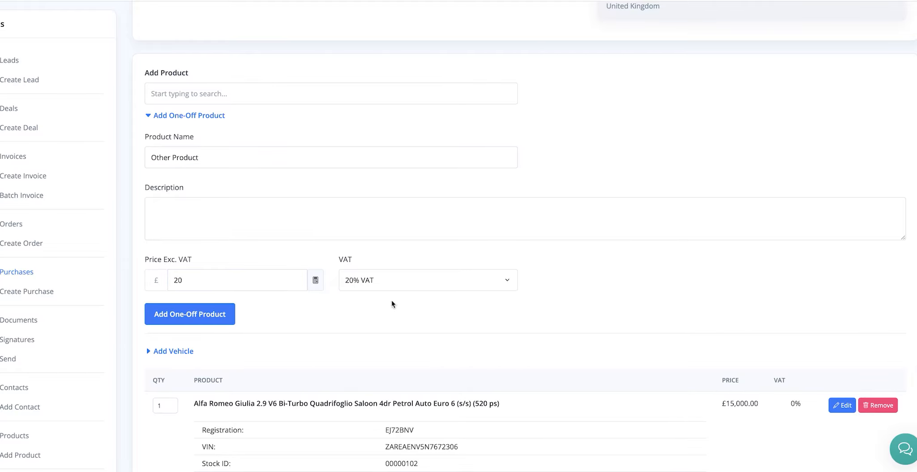
{"action": "left_click", "coordinate": [190, 314]}
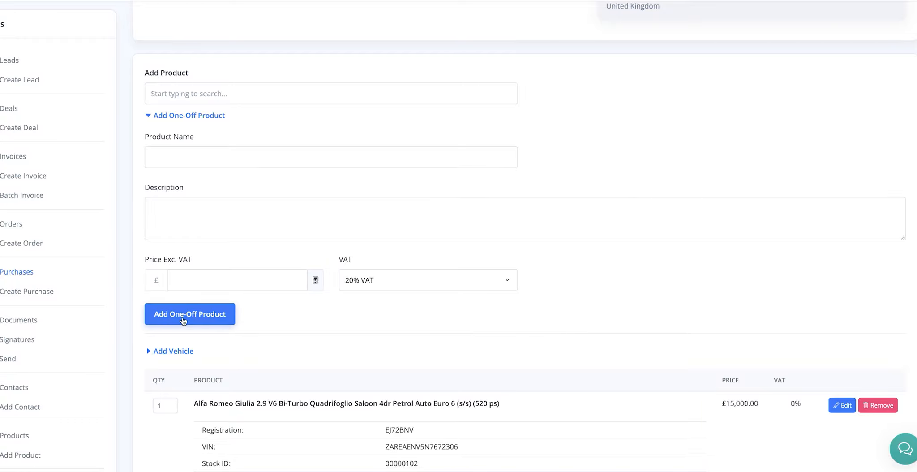
{"action": "scroll", "coordinate": [365, 322], "scroll_direction": "down", "scroll_amount": 20}
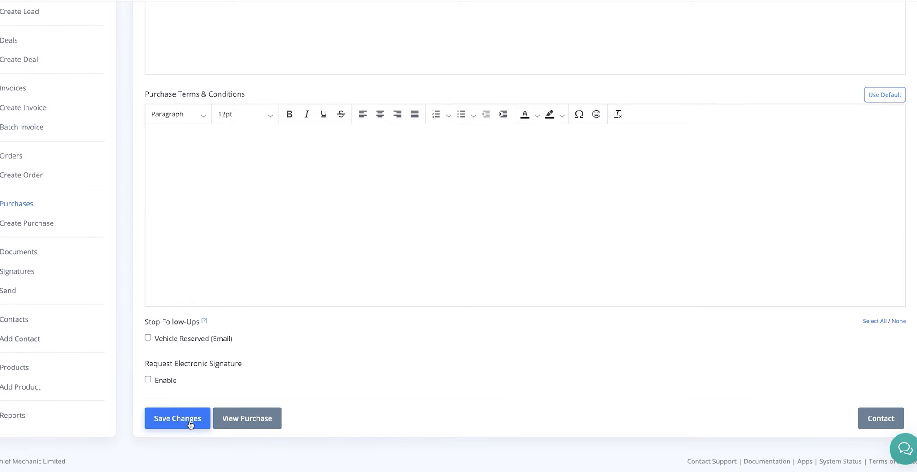
{"action": "left_click", "coordinate": [189, 421]}
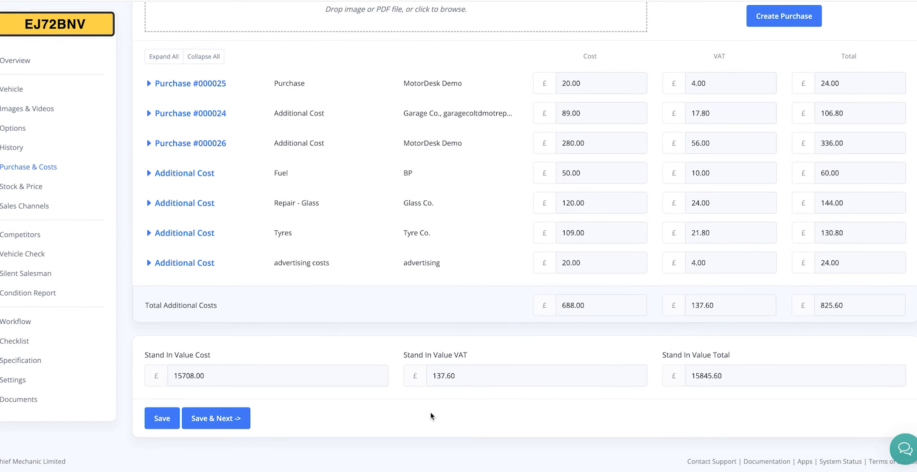
Step: Set the vehicle's website price to 28000, show its profit calculations and save the Stock & Price details
{"action": "left_click", "coordinate": [22, 186]}
{"action": "type", "text": "28000"}
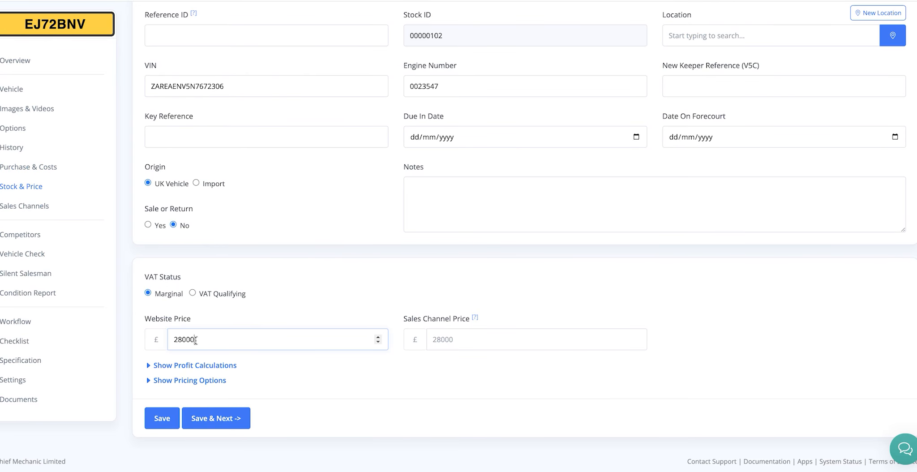
{"action": "left_click", "coordinate": [184, 365]}
{"action": "scroll", "coordinate": [241, 365], "scroll_direction": "down", "scroll_amount": 2}
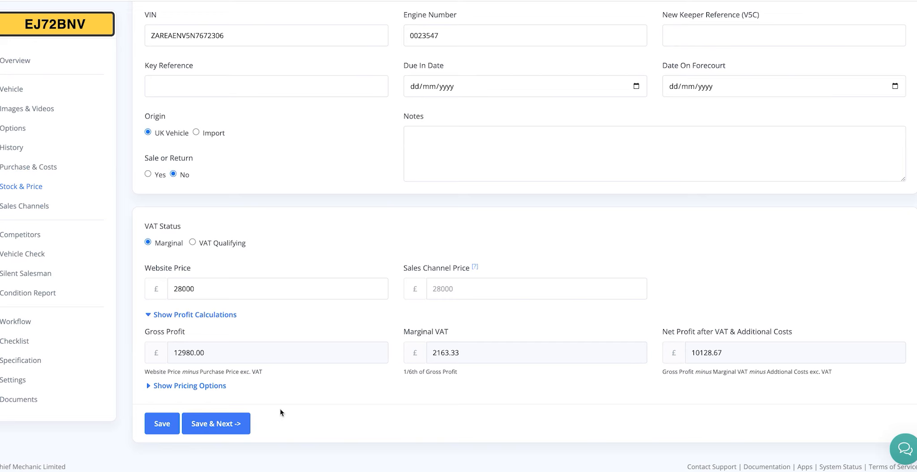
{"action": "left_click", "coordinate": [166, 423]}
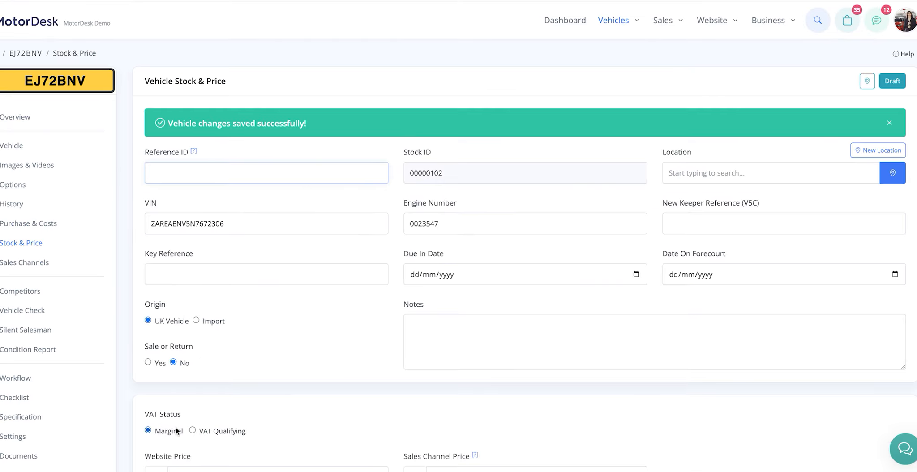